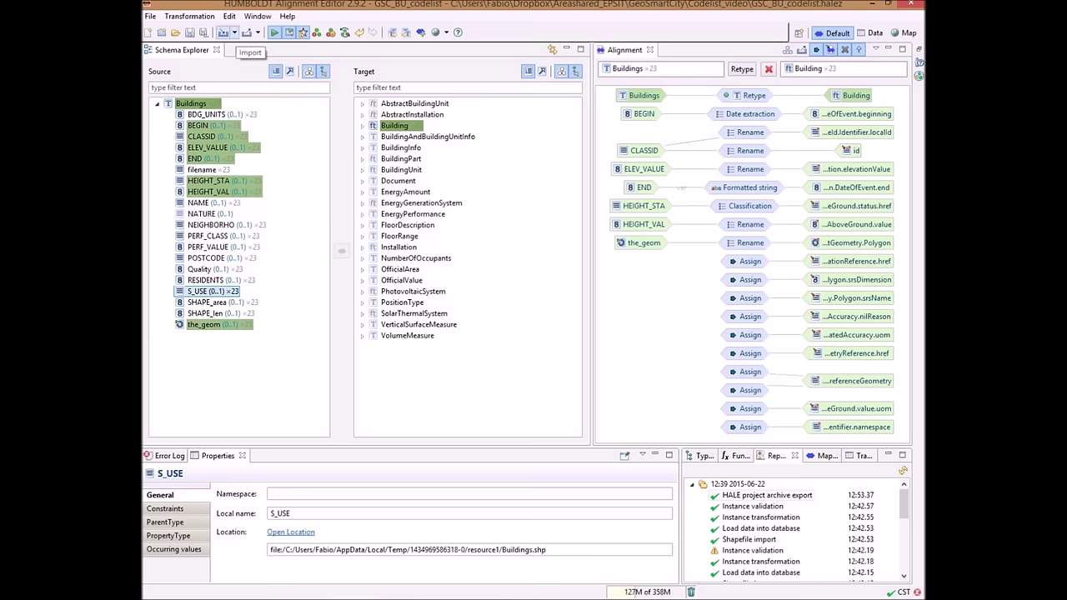
{"action": "left_click", "coordinate": [235, 33]}
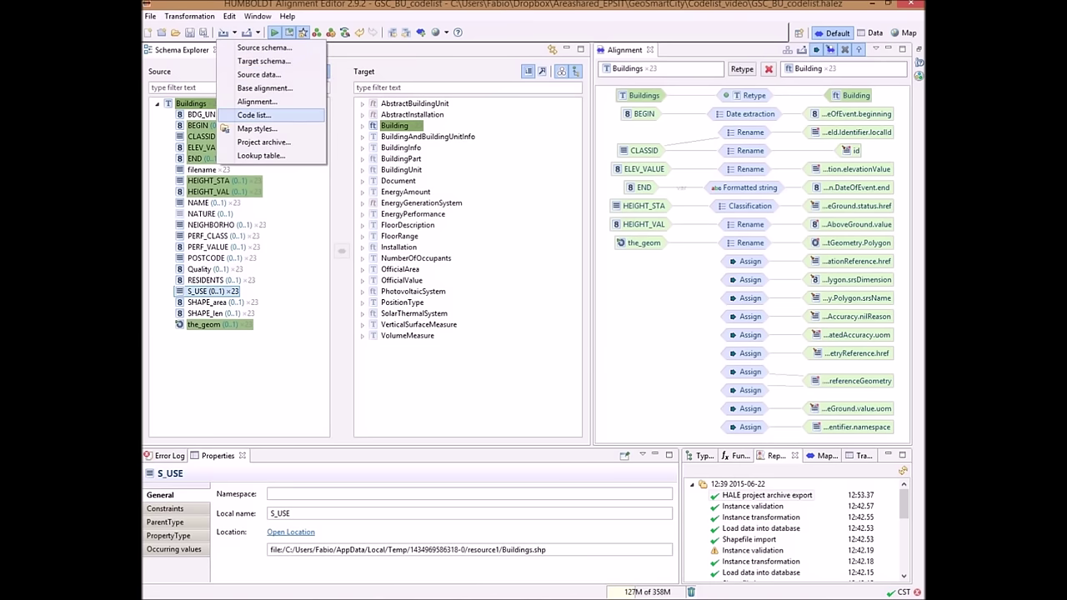
{"action": "left_click", "coordinate": [250, 115]}
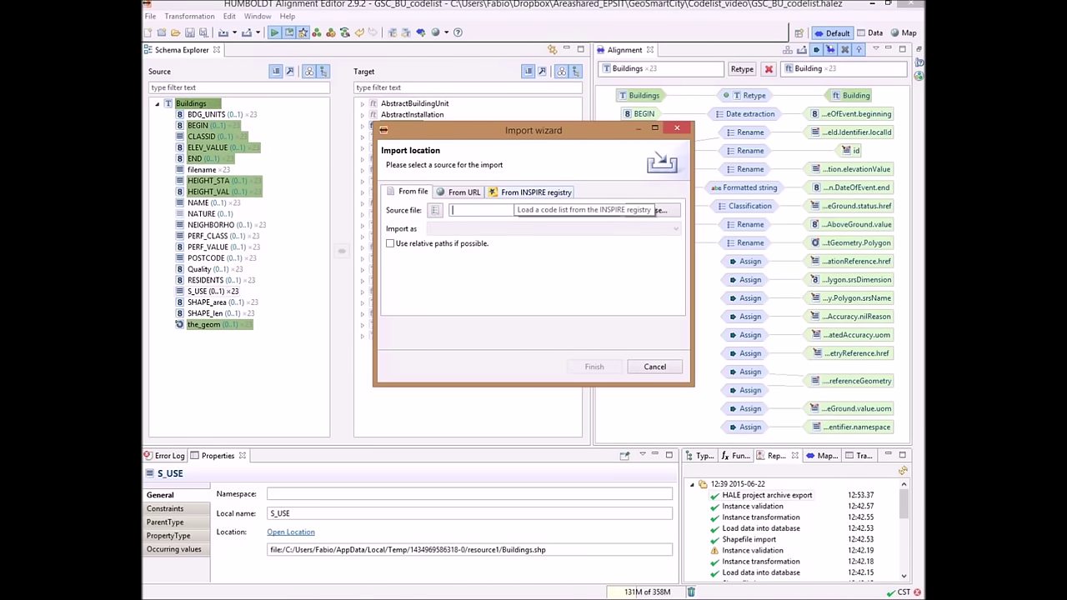
{"action": "left_click", "coordinate": [534, 191]}
{"action": "left_click", "coordinate": [500, 212]}
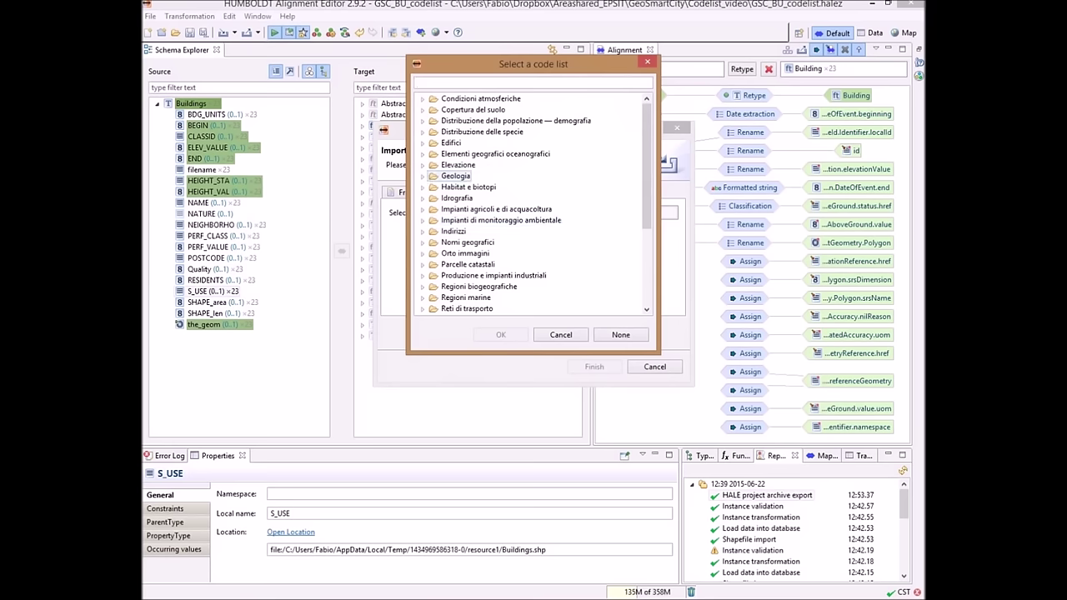
{"action": "left_click", "coordinate": [451, 143]}
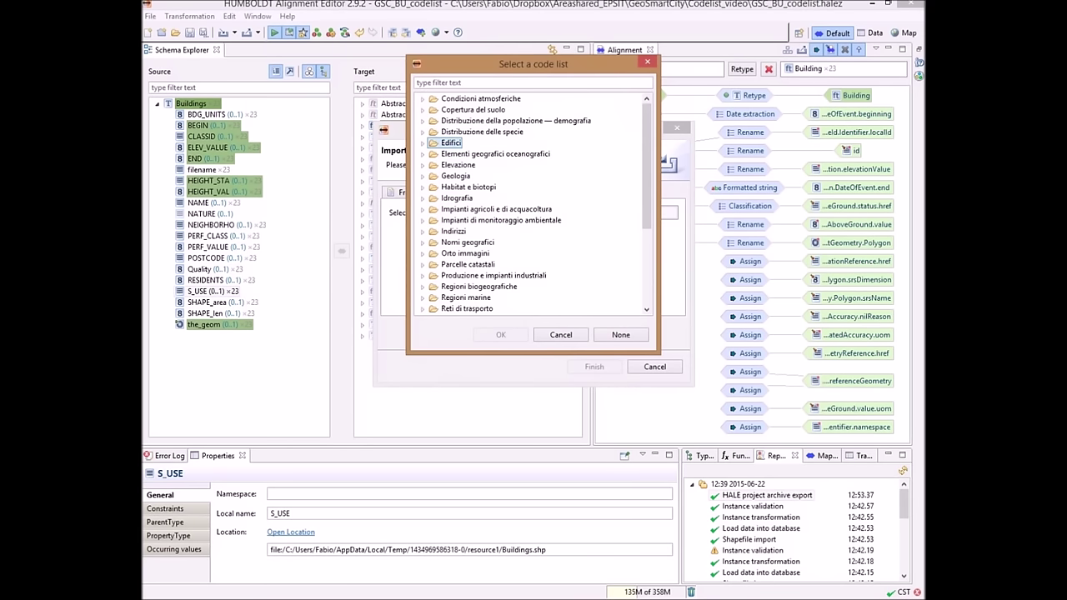
{"action": "double_click", "coordinate": [451, 143]}
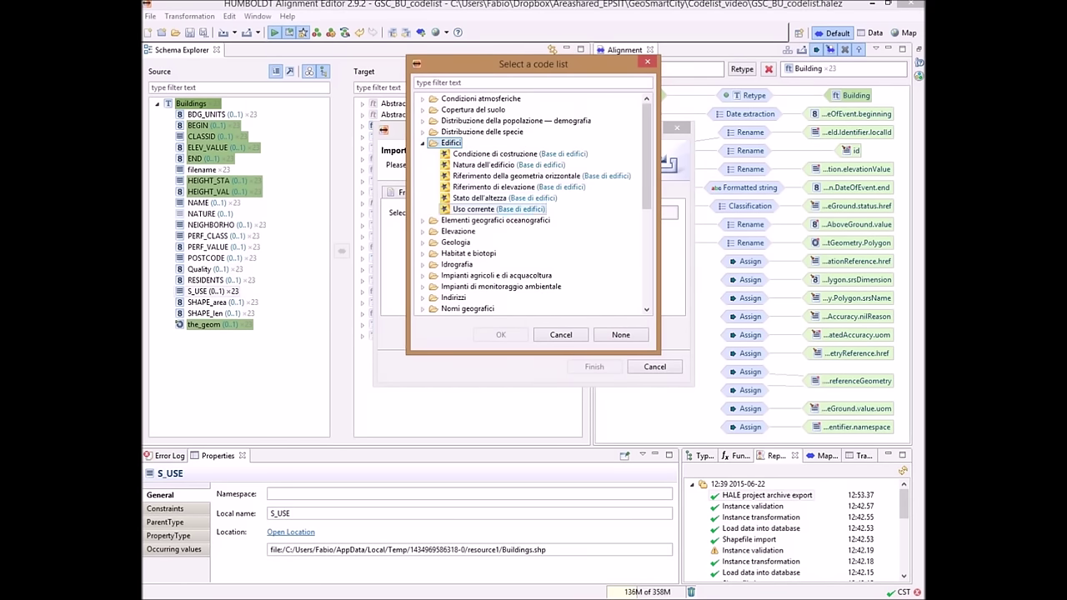
{"action": "left_click", "coordinate": [498, 208]}
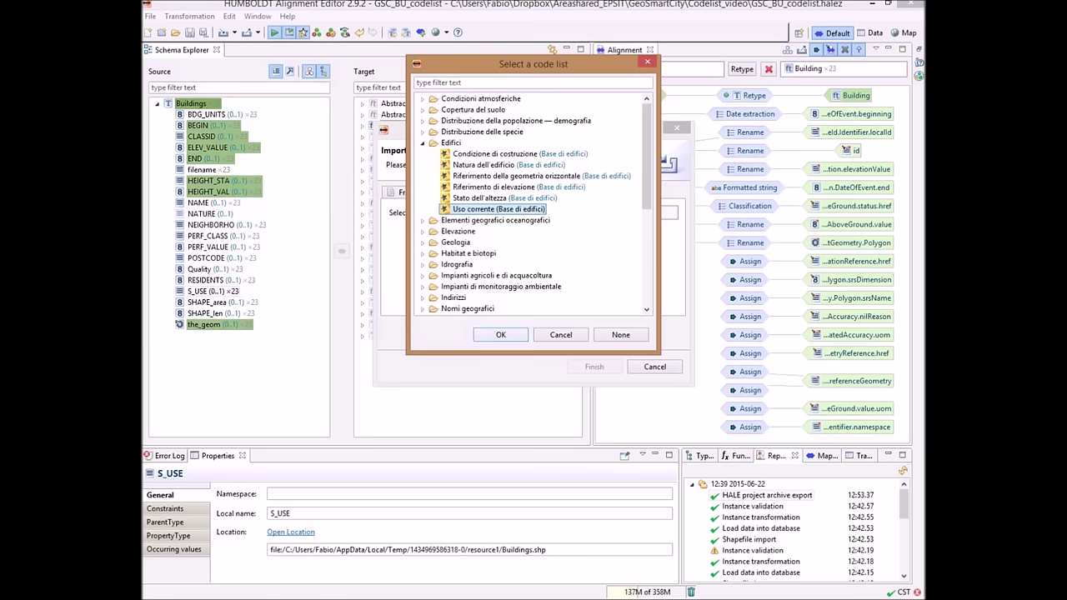
{"action": "left_click", "coordinate": [500, 335]}
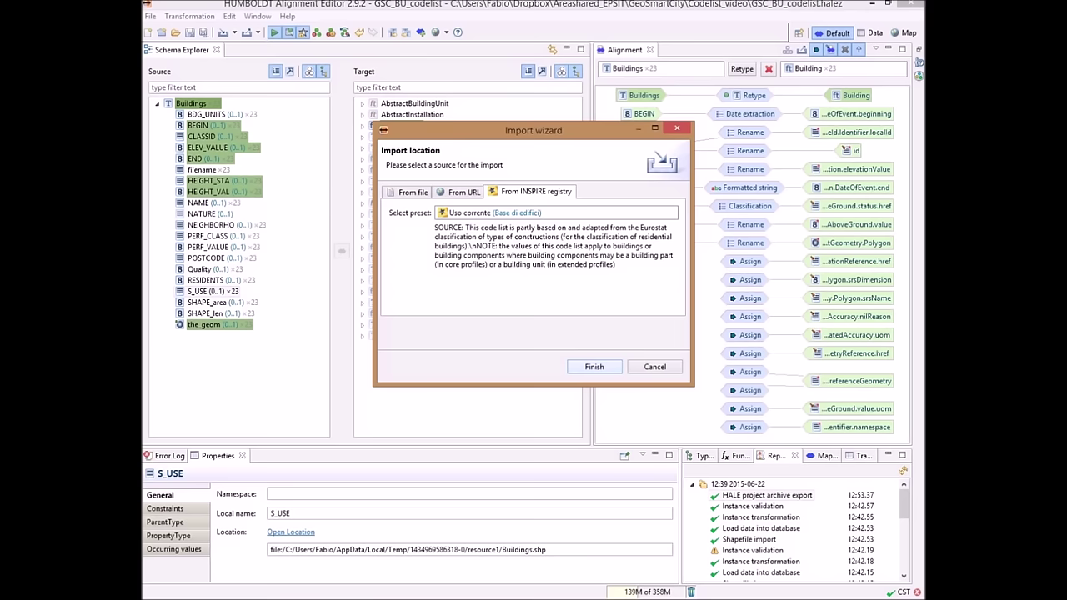
{"action": "left_click", "coordinate": [655, 367]}
Step: Set up a Classification from source S_USE to Building's currentUse.CurrentUse.currentUse.href, filling its source values from the occurring values
{"action": "left_click", "coordinate": [362, 125]}
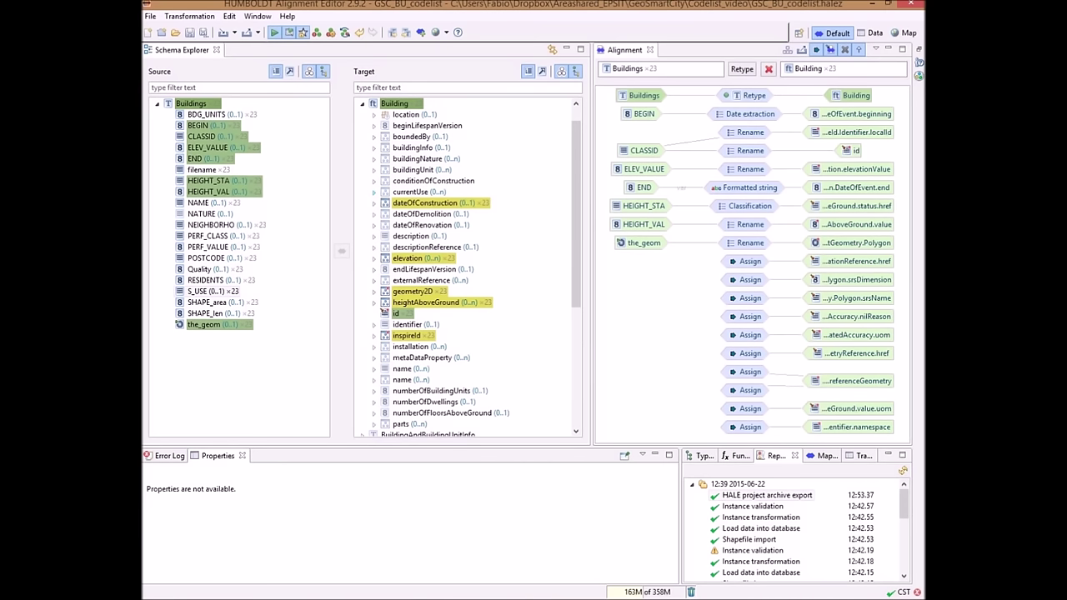
{"action": "left_click", "coordinate": [375, 191]}
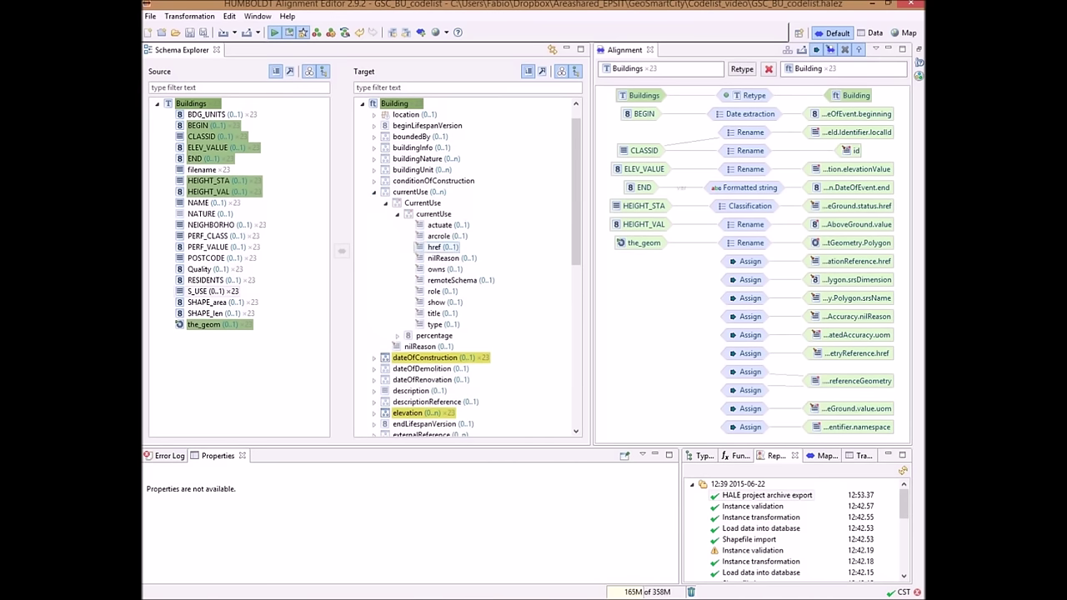
{"action": "left_click", "coordinate": [434, 247]}
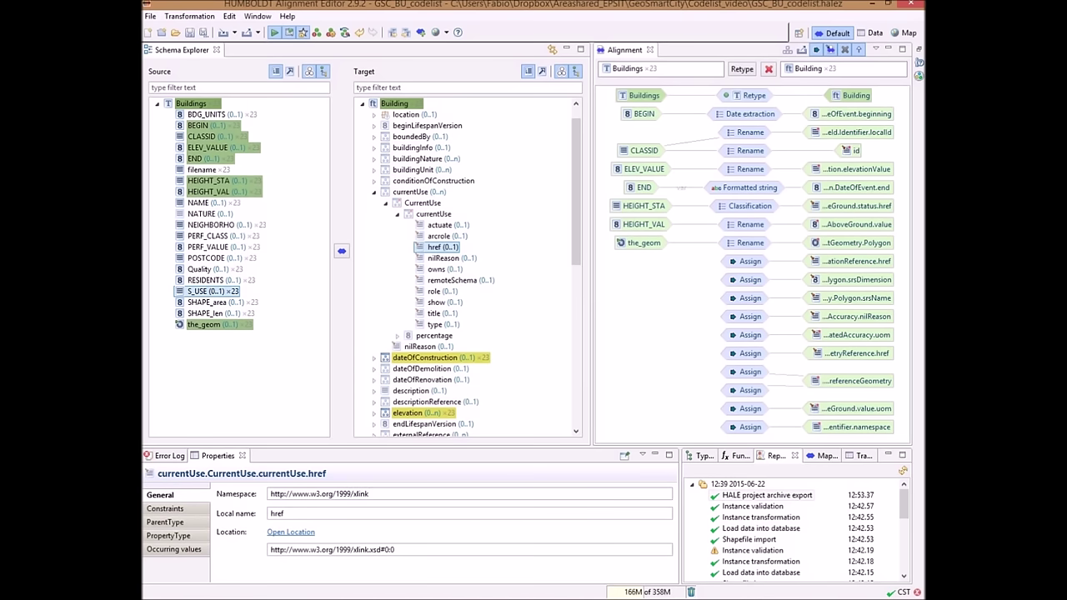
{"action": "left_click", "coordinate": [204, 291]}
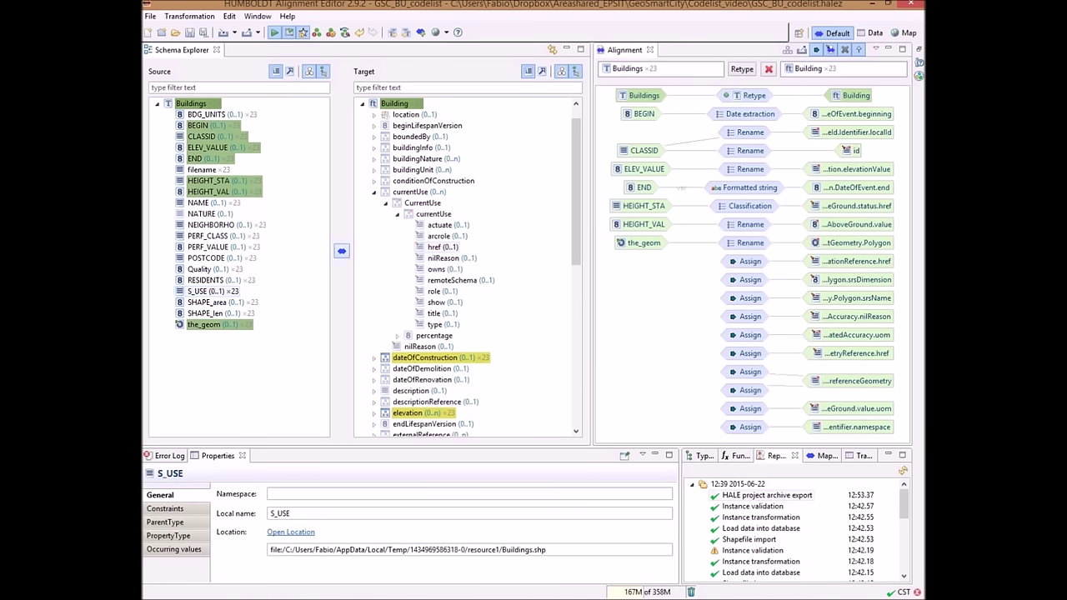
{"action": "left_click", "coordinate": [341, 250]}
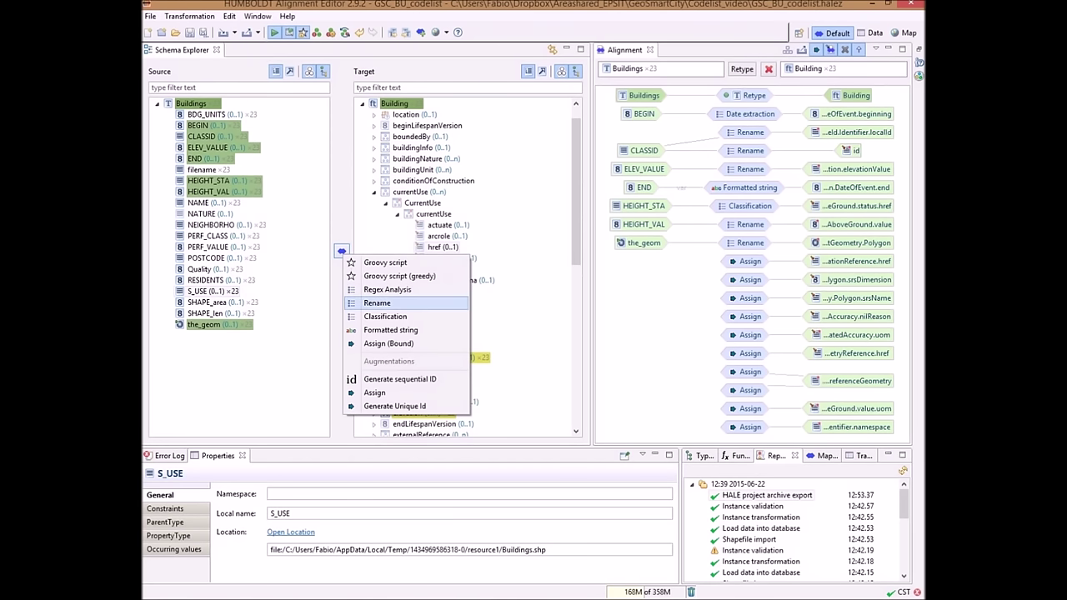
{"action": "left_click", "coordinate": [385, 316]}
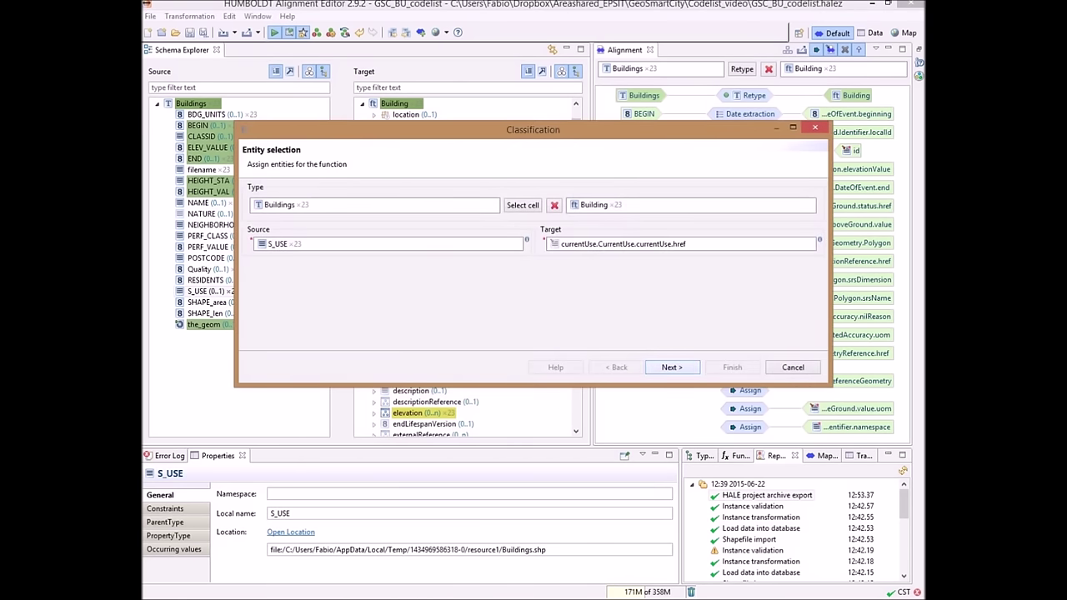
{"action": "left_click", "coordinate": [671, 367]}
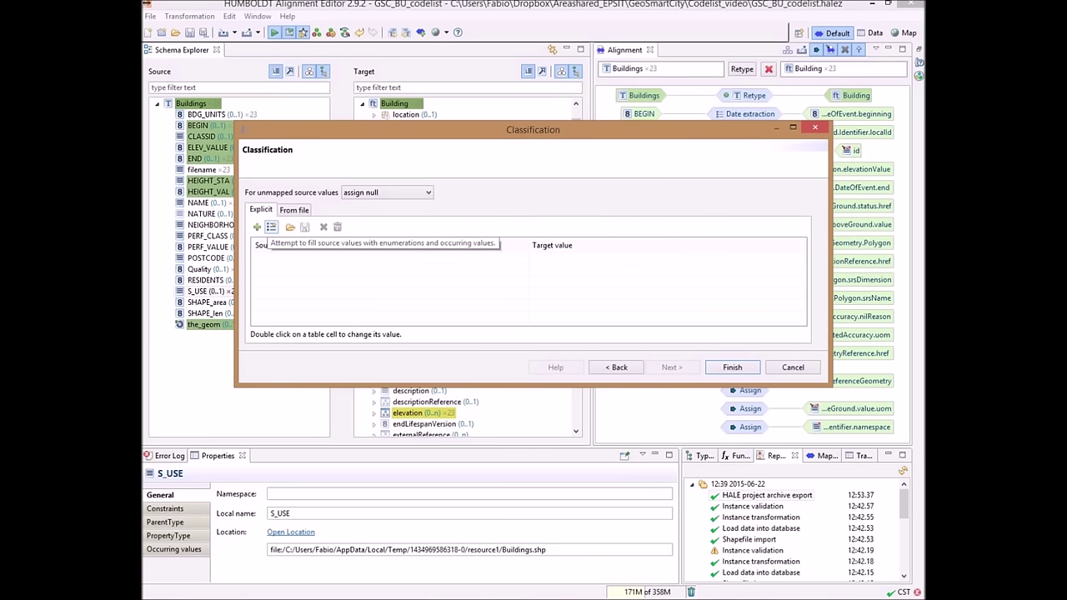
{"action": "left_click", "coordinate": [271, 227]}
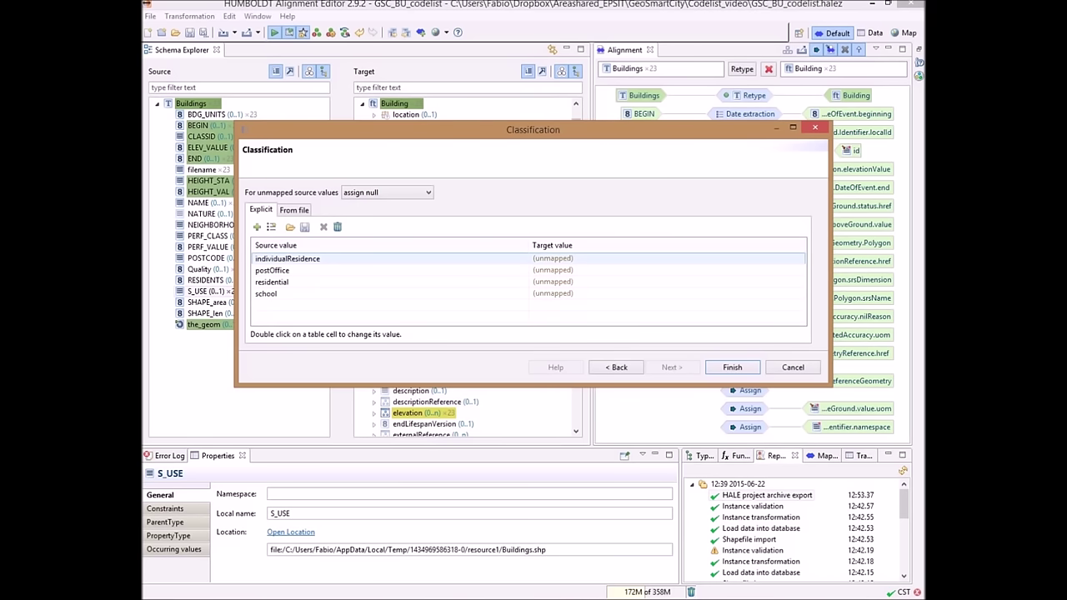
{"action": "left_click", "coordinate": [553, 259]}
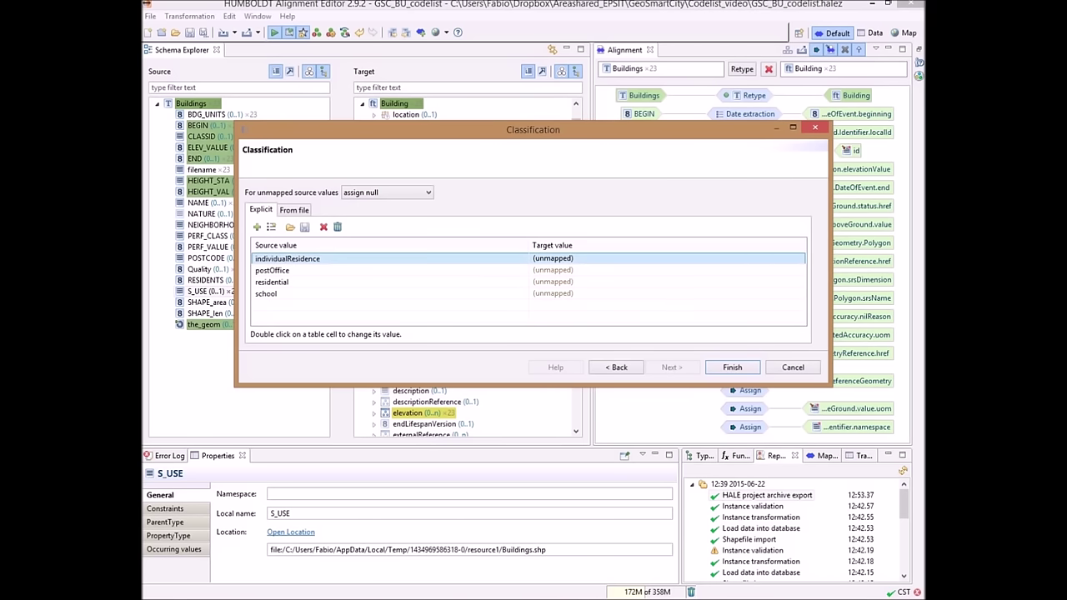
{"action": "double_click", "coordinate": [553, 258]}
{"action": "left_click", "coordinate": [717, 228]}
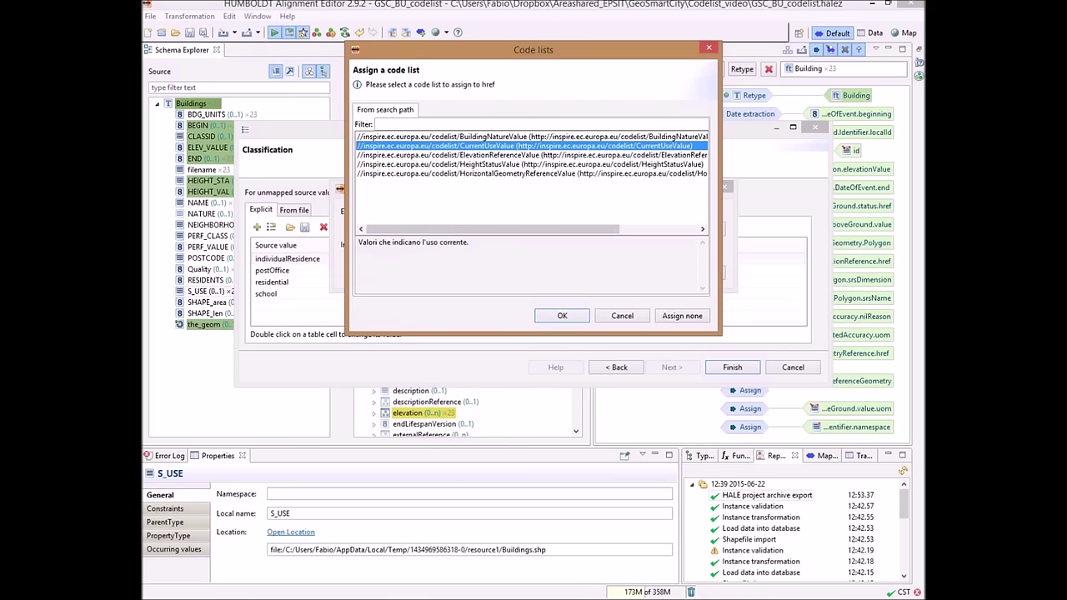
{"action": "key", "text": "Return"}
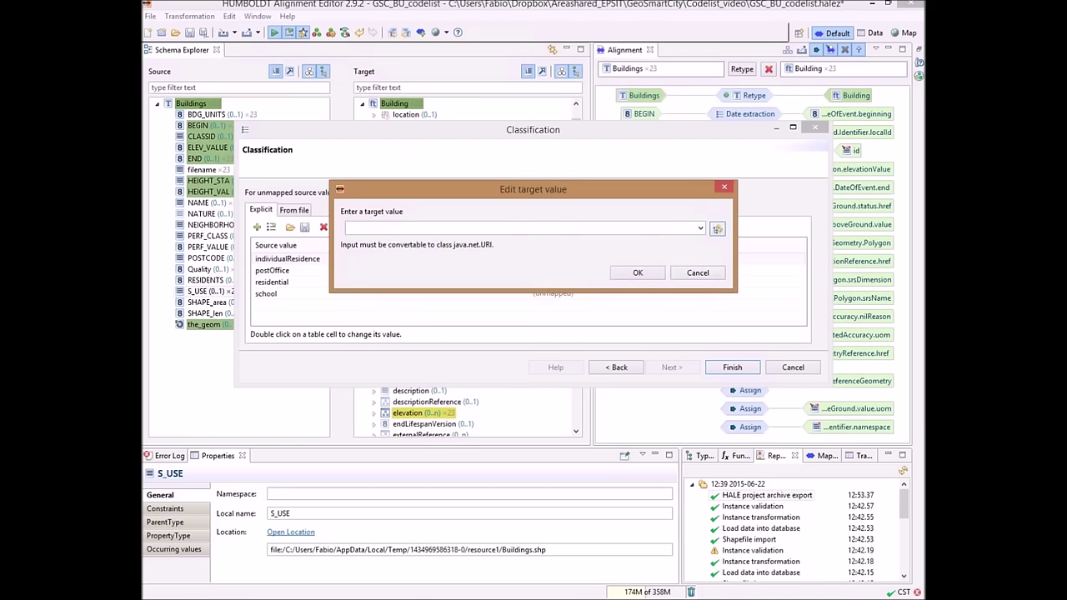
{"action": "left_click", "coordinate": [700, 227]}
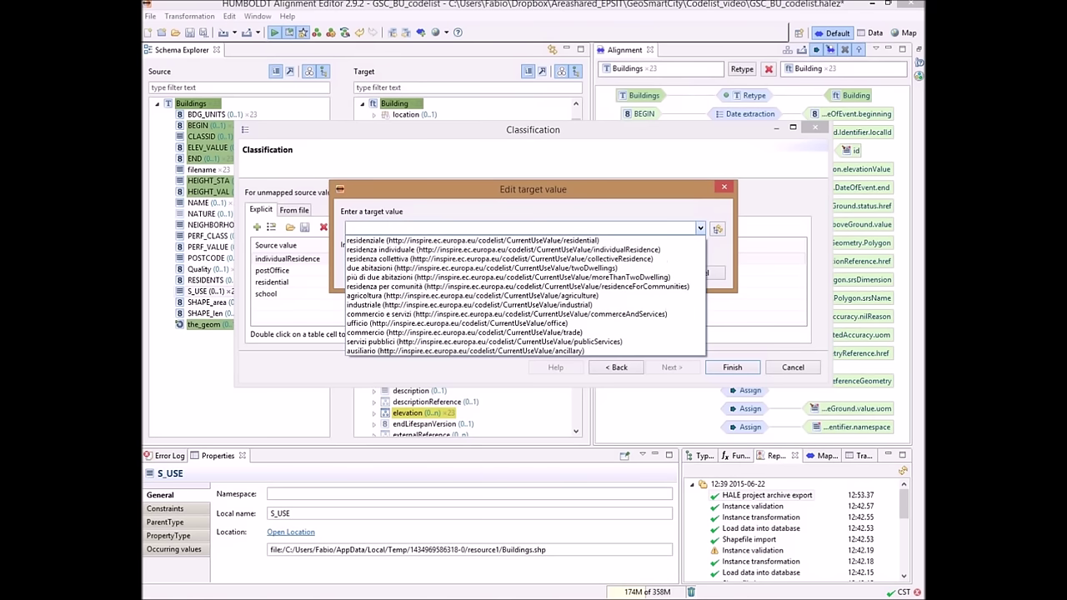
{"action": "key", "text": "Down"}
{"action": "key", "text": "Down"}
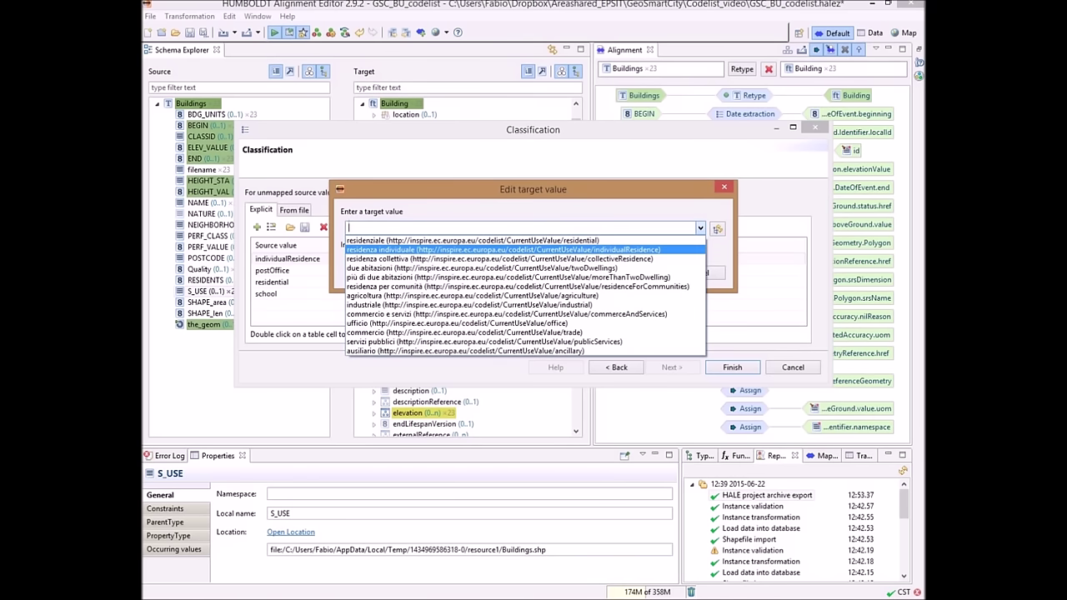
{"action": "key", "text": "Return"}
{"action": "key", "text": "Return"}
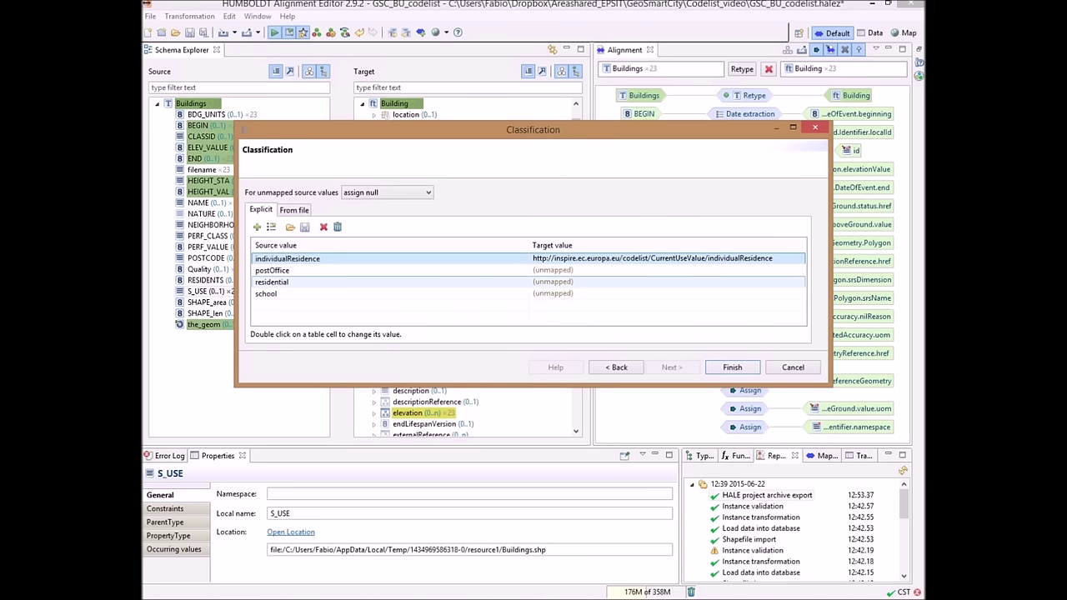
{"action": "left_click", "coordinate": [553, 282]}
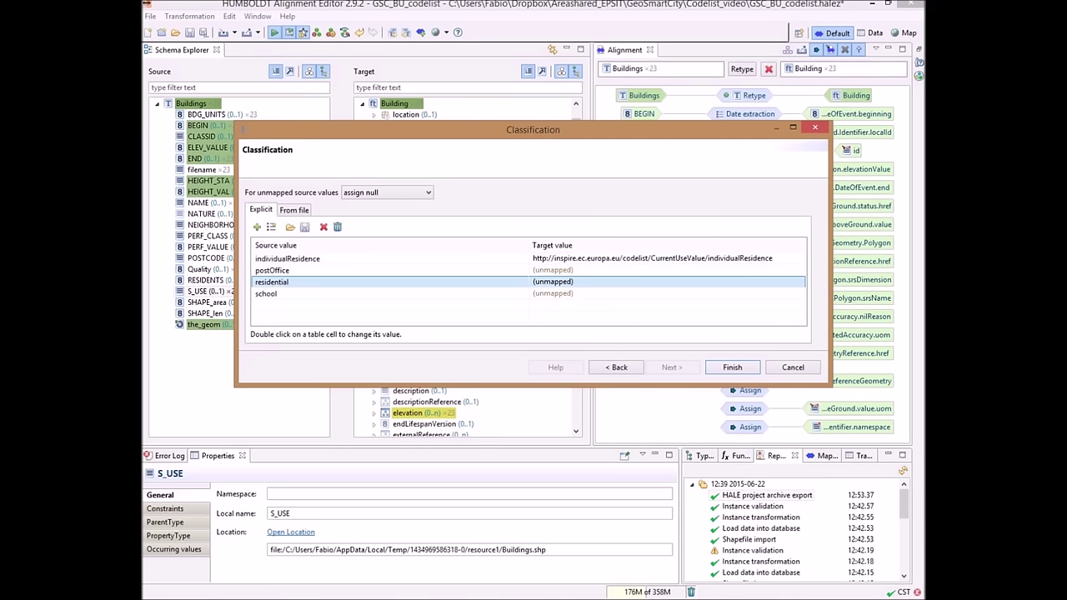
{"action": "double_click", "coordinate": [552, 281]}
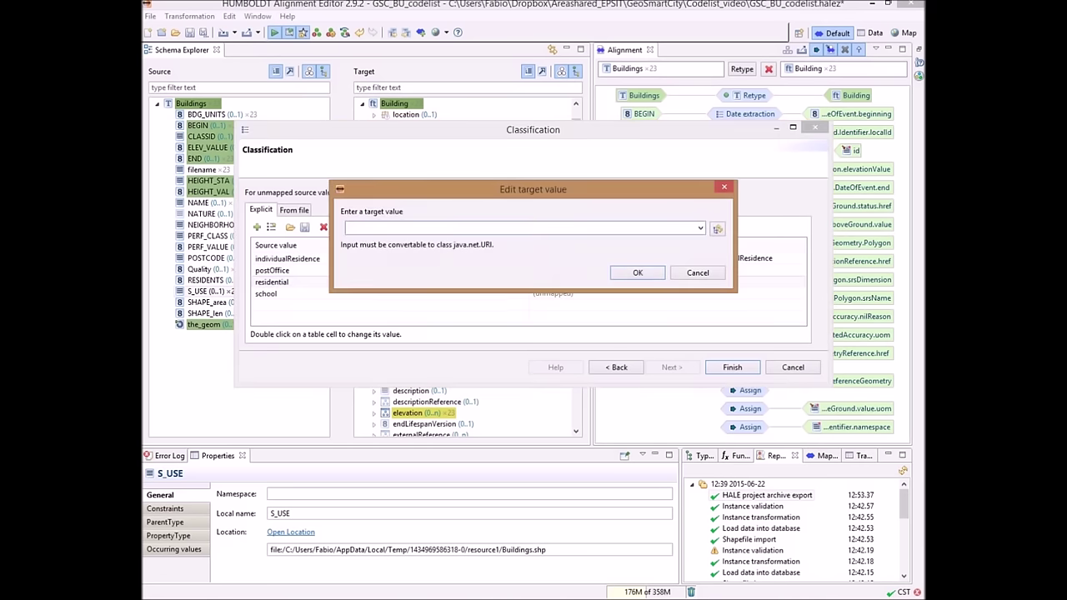
{"action": "left_click", "coordinate": [717, 228]}
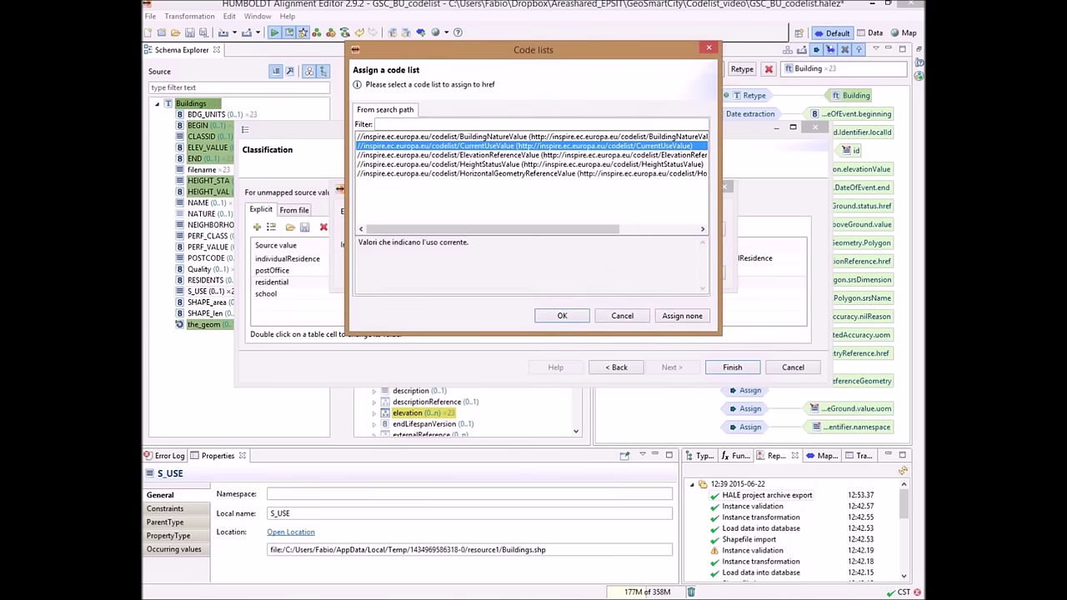
{"action": "key", "text": "Return"}
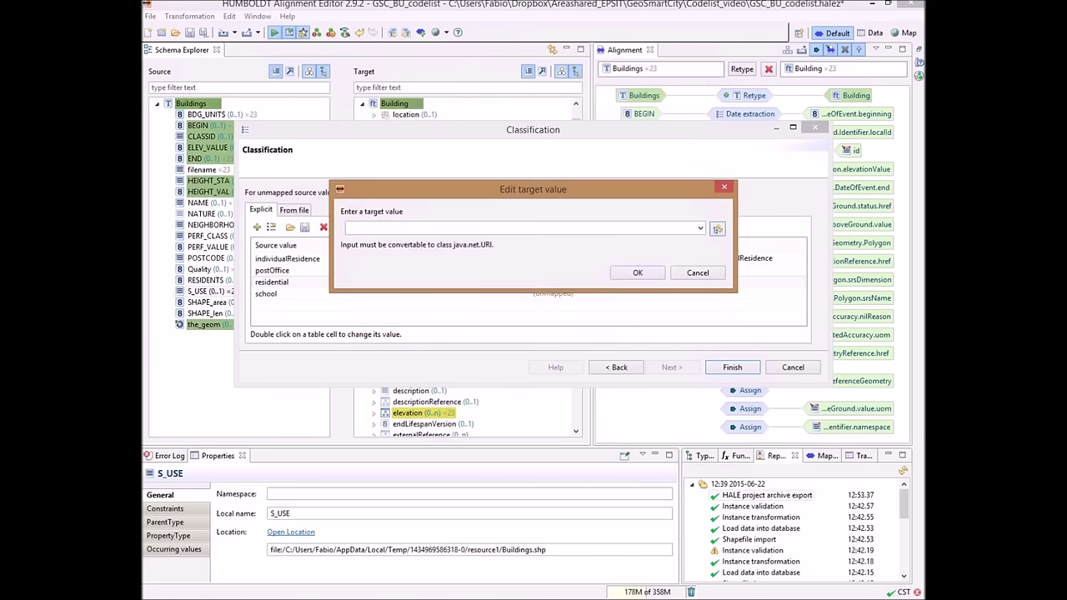
{"action": "left_click", "coordinate": [700, 227]}
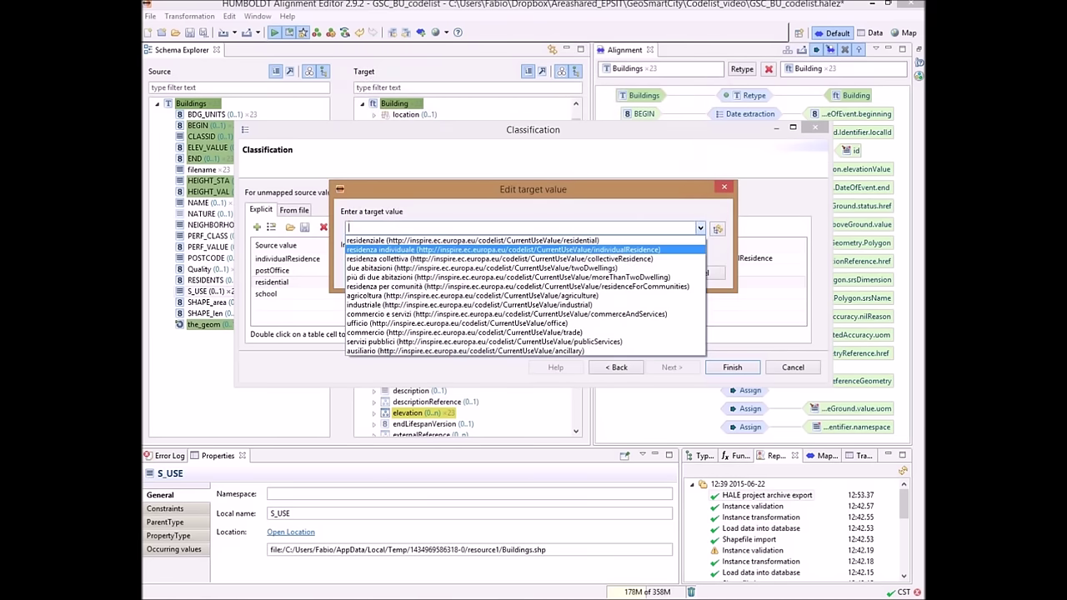
{"action": "left_click", "coordinate": [472, 240]}
{"action": "key", "text": "Return"}
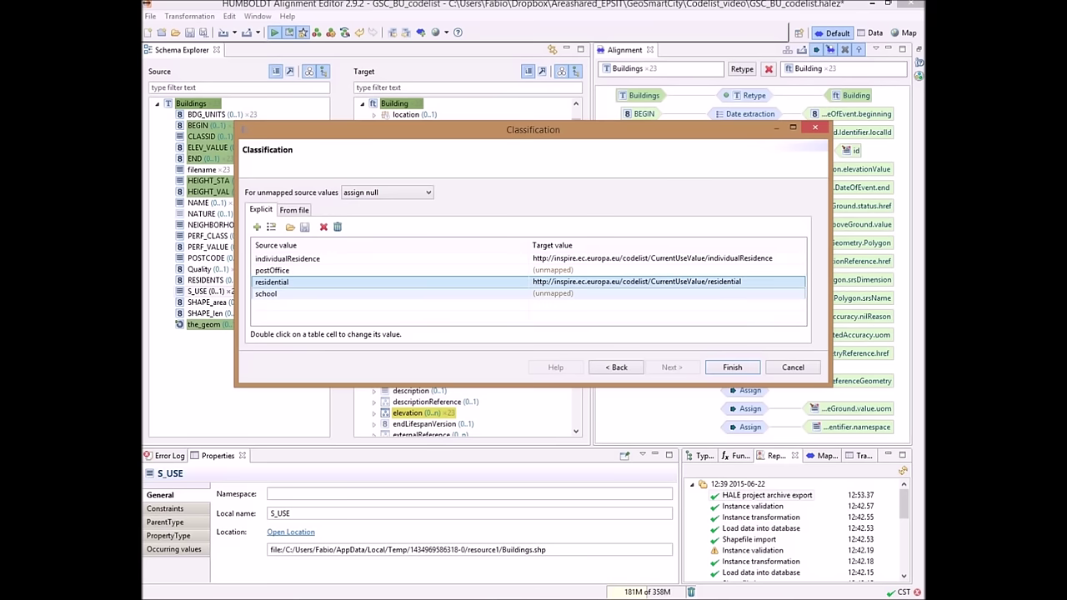
{"action": "left_click", "coordinate": [553, 293]}
{"action": "double_click", "coordinate": [552, 294]}
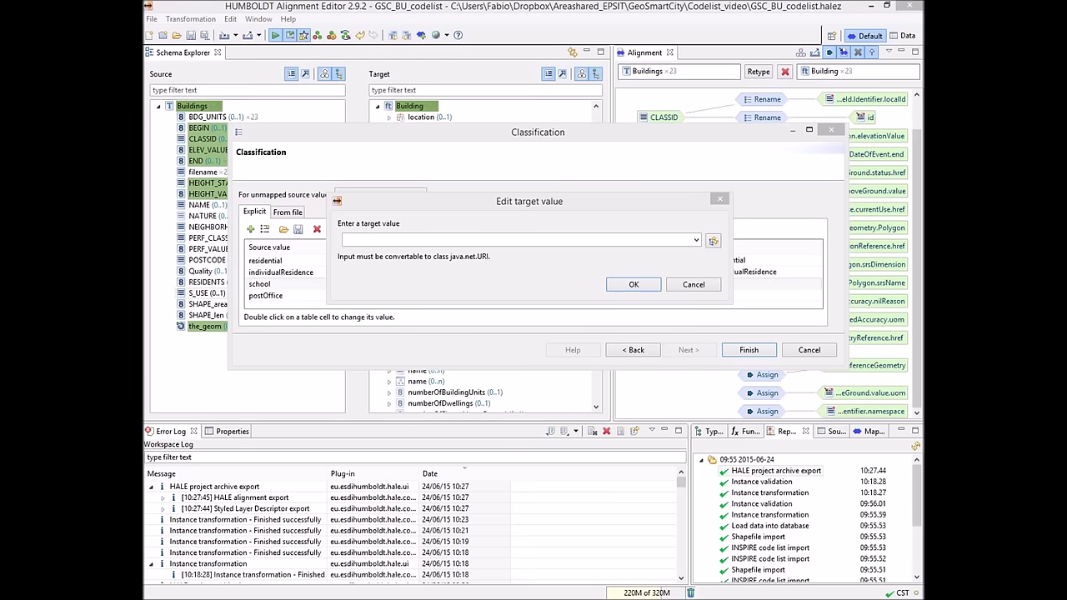
{"action": "right_click", "coordinate": [467, 240]}
{"action": "left_click", "coordinate": [501, 293]}
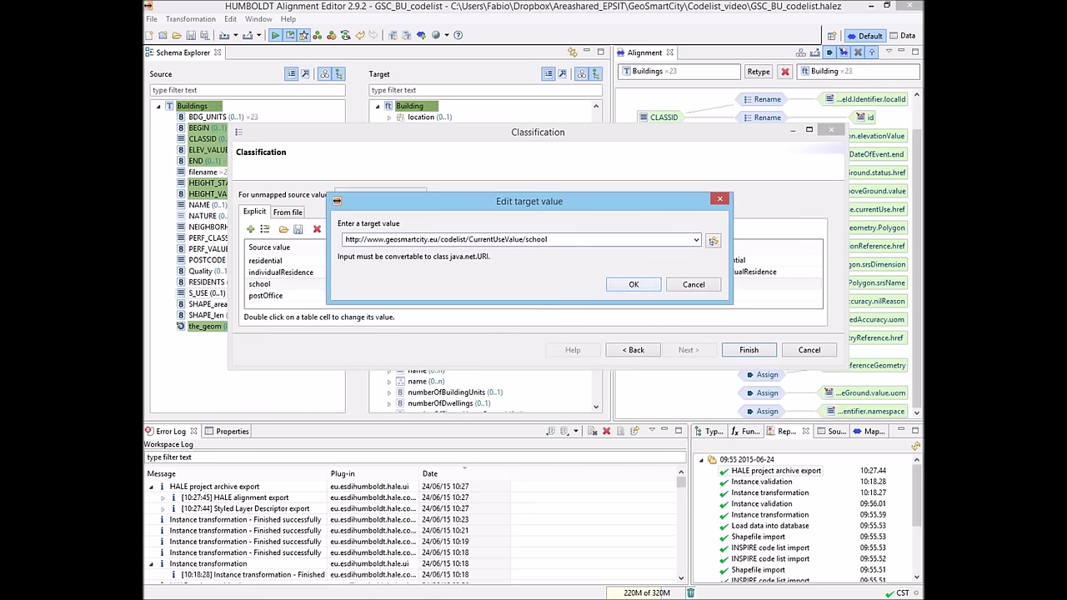
{"action": "key", "text": "Return"}
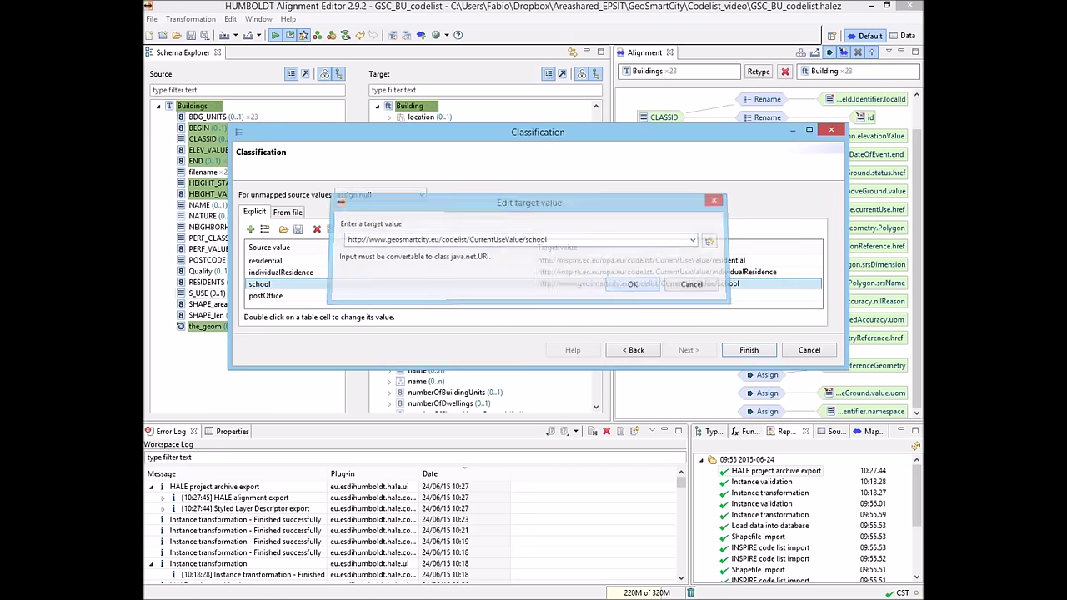
{"action": "double_click", "coordinate": [637, 295]}
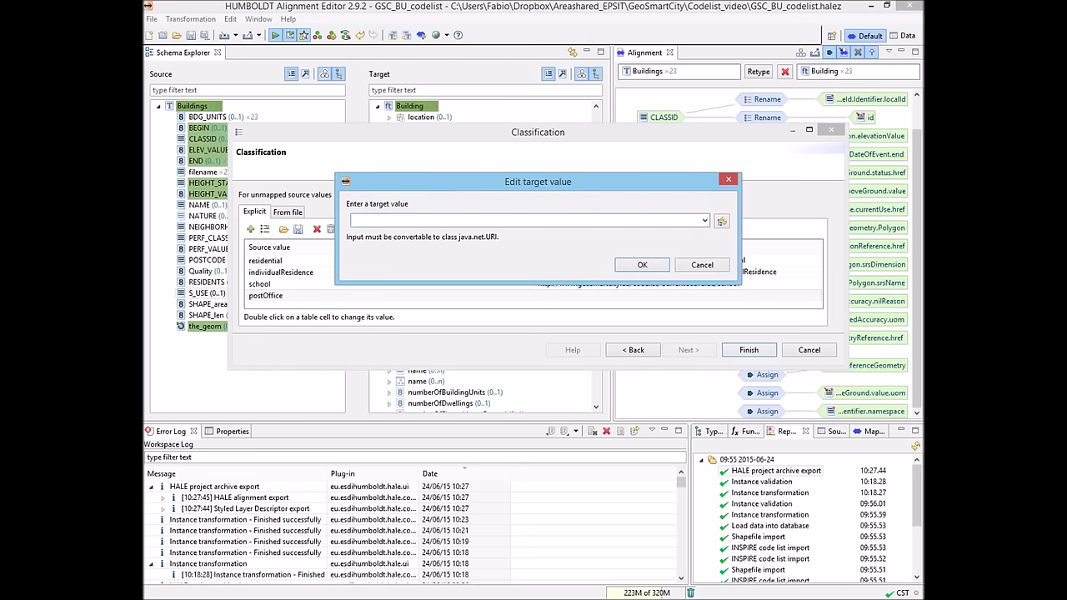
{"action": "type", "text": "http://www.geosmartcity.eu/codelist/CurrentUseValue/school"}
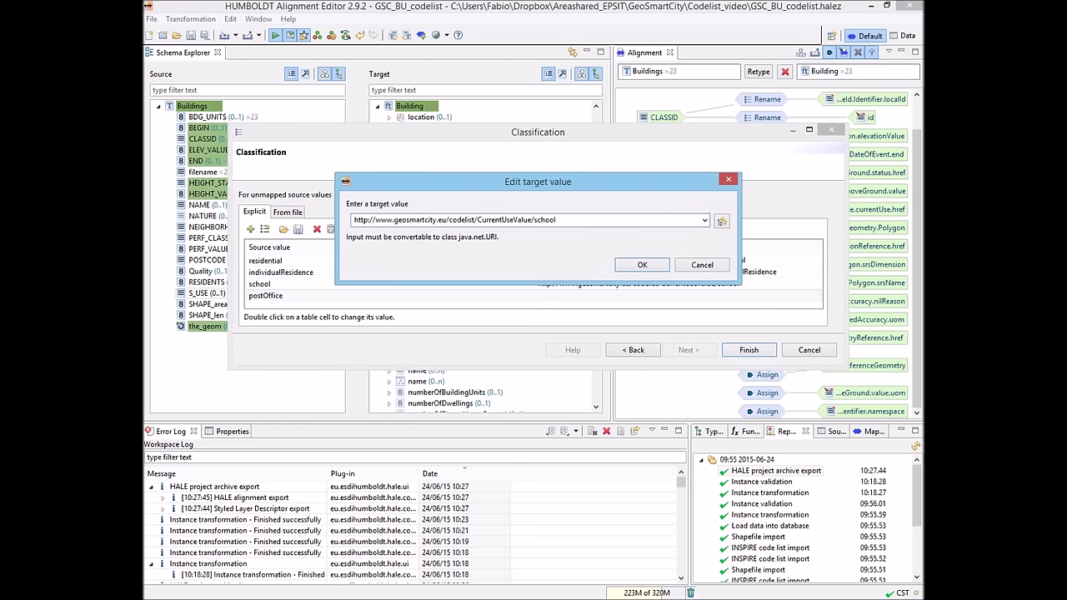
{"action": "key", "text": "BackSpace"}
{"action": "key", "text": "BackSpace"}
{"action": "key", "text": "BackSpace"}
{"action": "key", "text": "BackSpace"}
{"action": "key", "text": "BackSpace"}
{"action": "type", "text": "postOffice"}
{"action": "key", "text": "Return"}
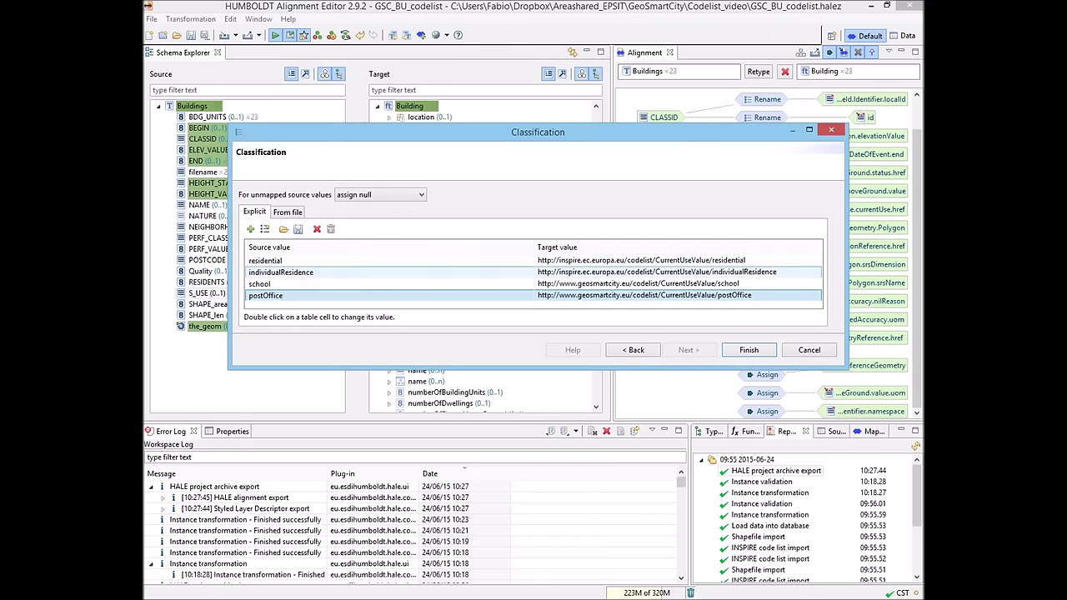
{"action": "left_click", "coordinate": [748, 349]}
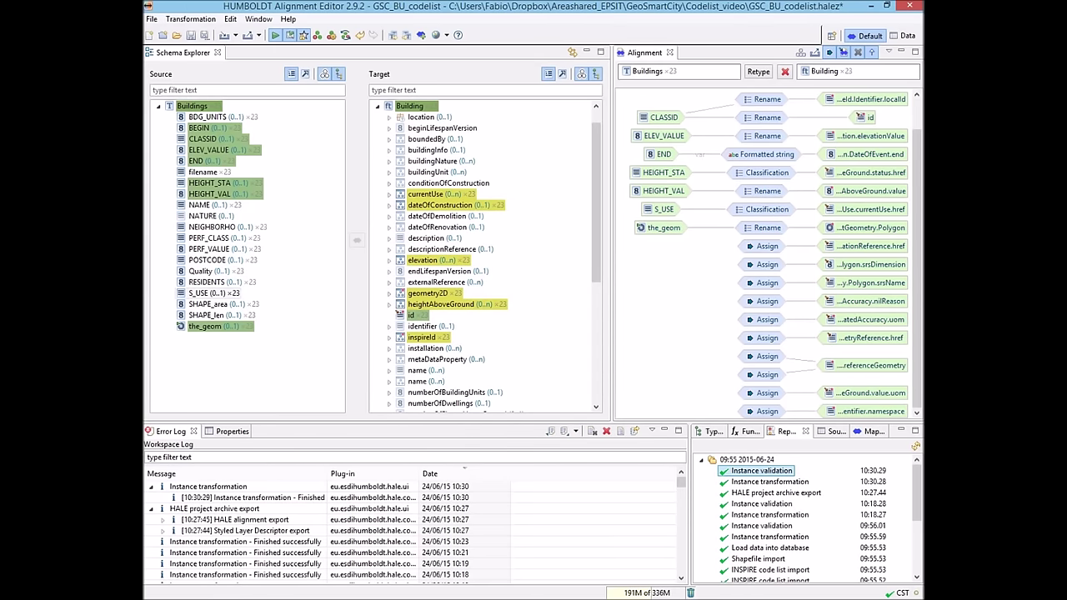
Step: Switch to the data perspective to compare the source and transformed Building instances
{"action": "left_click", "coordinate": [905, 35]}
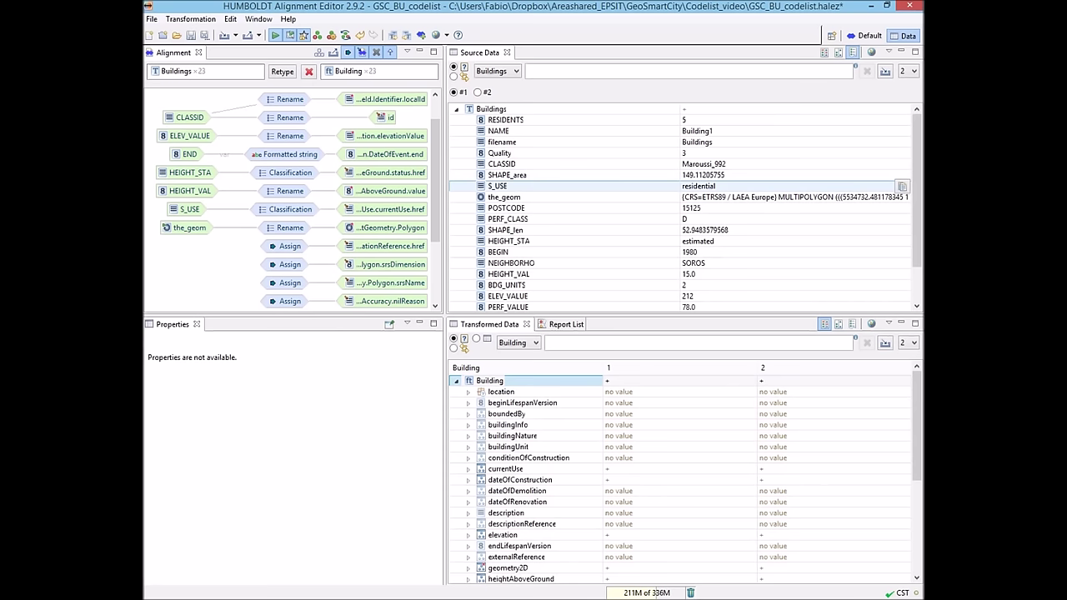
Step: Compare S_USE of the first source building with its transformed currentUse href, expanding the nested currentUse elements and showing the full URL
{"action": "left_click", "coordinate": [498, 186]}
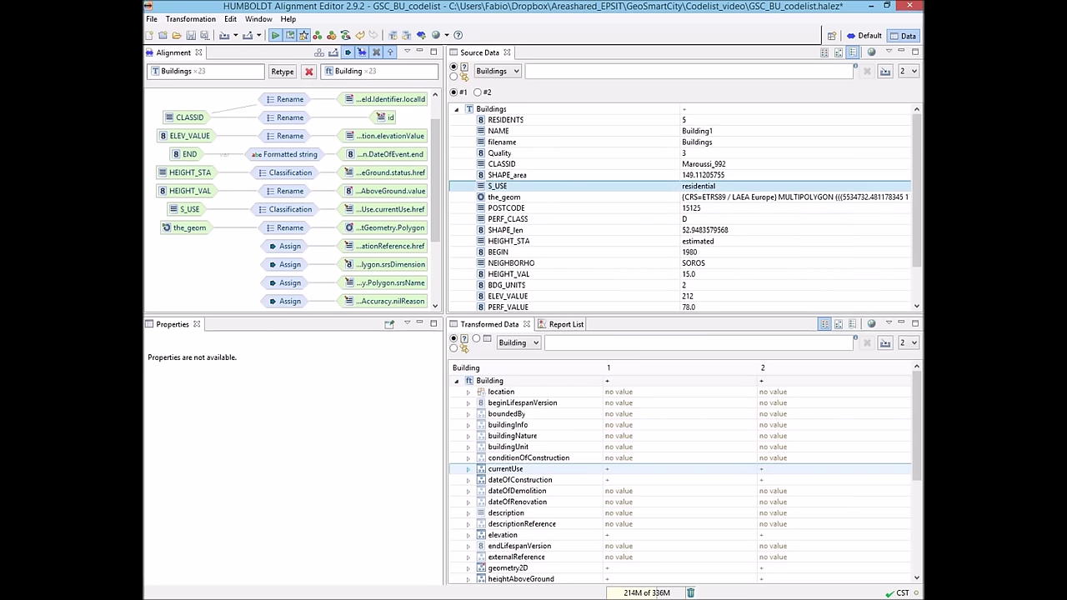
{"action": "left_click", "coordinate": [467, 469]}
{"action": "left_click", "coordinate": [480, 479]}
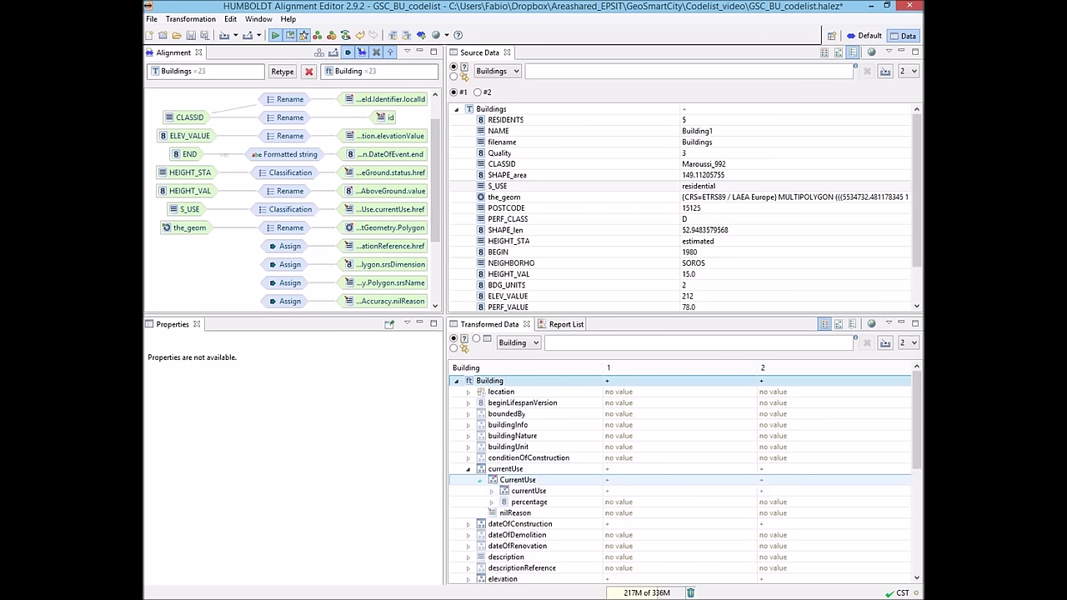
{"action": "left_click", "coordinate": [491, 490]}
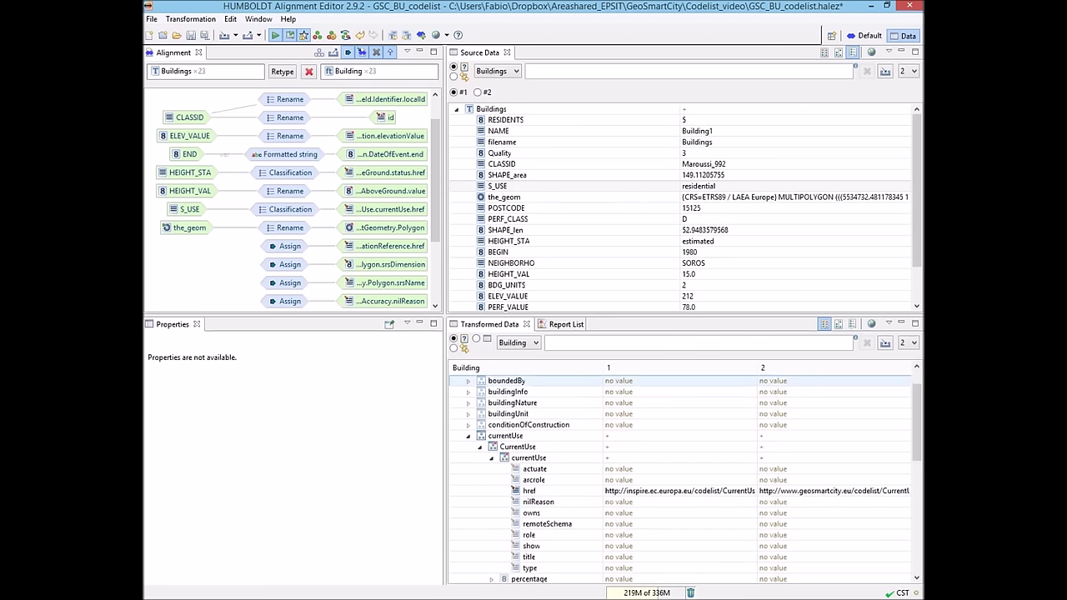
{"action": "left_click_drag", "start_coordinate": [757, 368], "coordinate": [791, 368]}
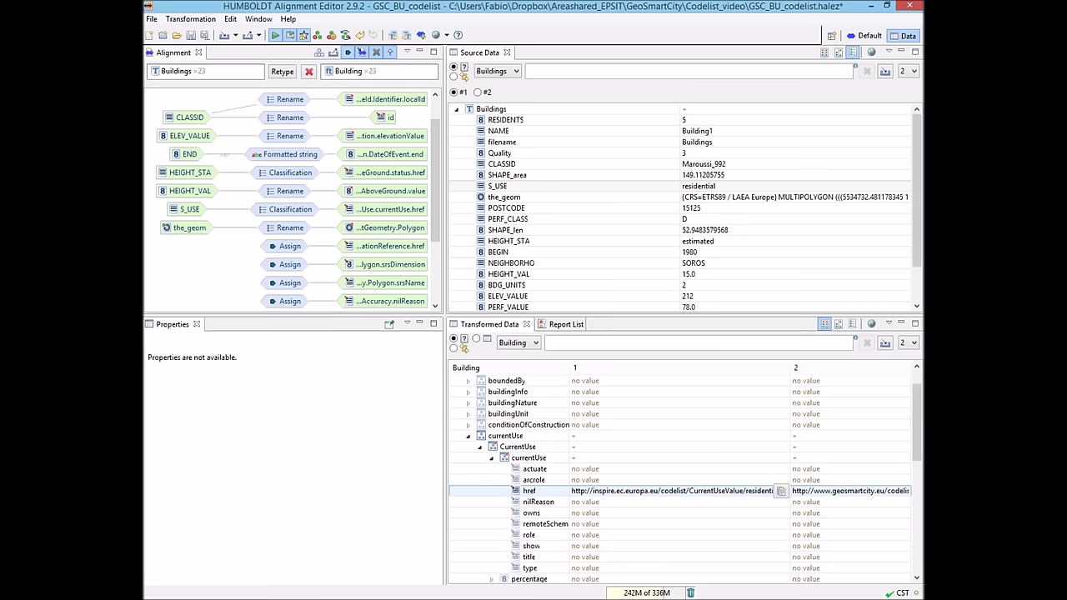
Step: Compare S_USE of the second source building with the currentUse href of the second transformed instance, showing its full URL
{"action": "left_click", "coordinate": [476, 91]}
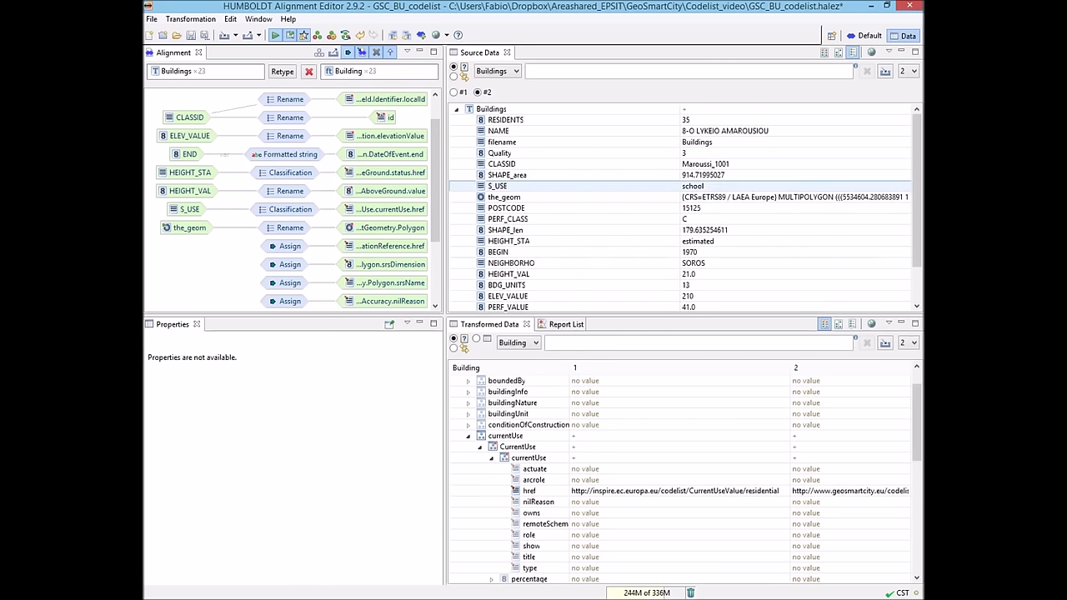
{"action": "left_click", "coordinate": [692, 185]}
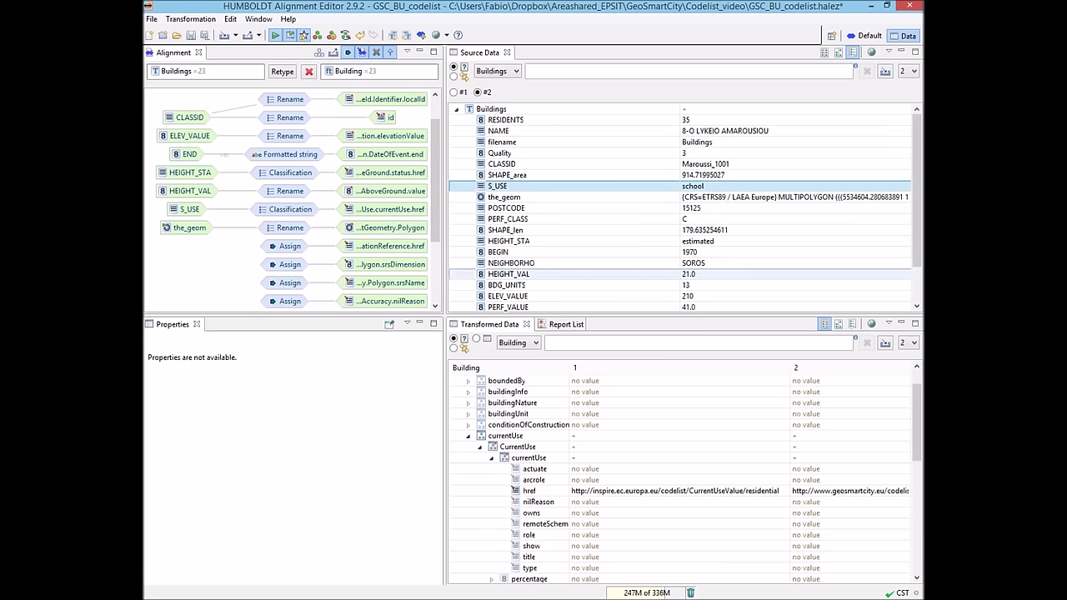
{"action": "left_click_drag", "start_coordinate": [790, 367], "coordinate": [731, 368]}
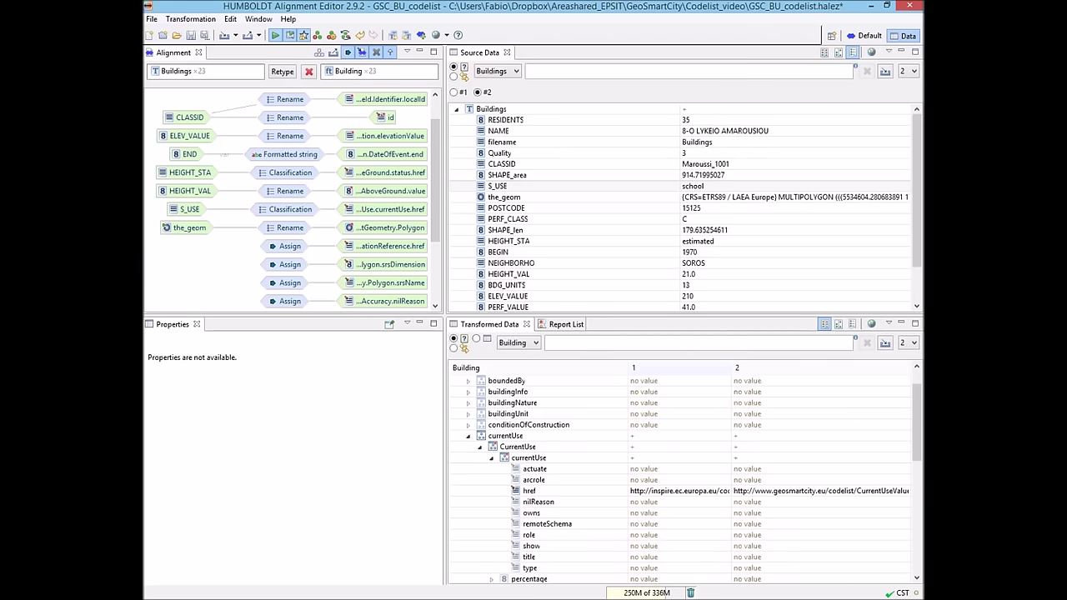
{"action": "left_click_drag", "start_coordinate": [627, 368], "coordinate": [576, 368]}
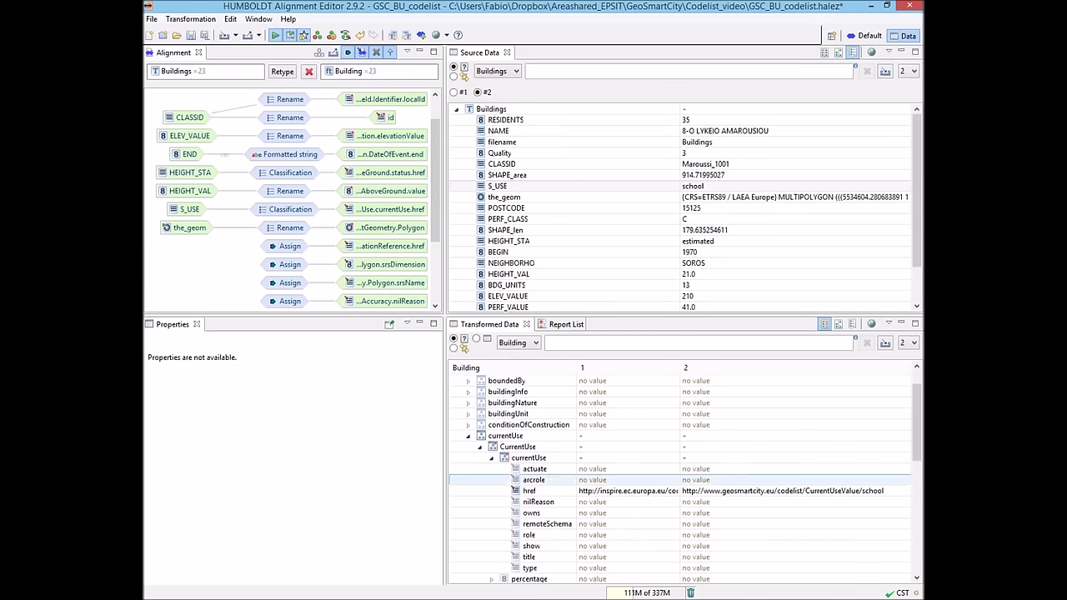